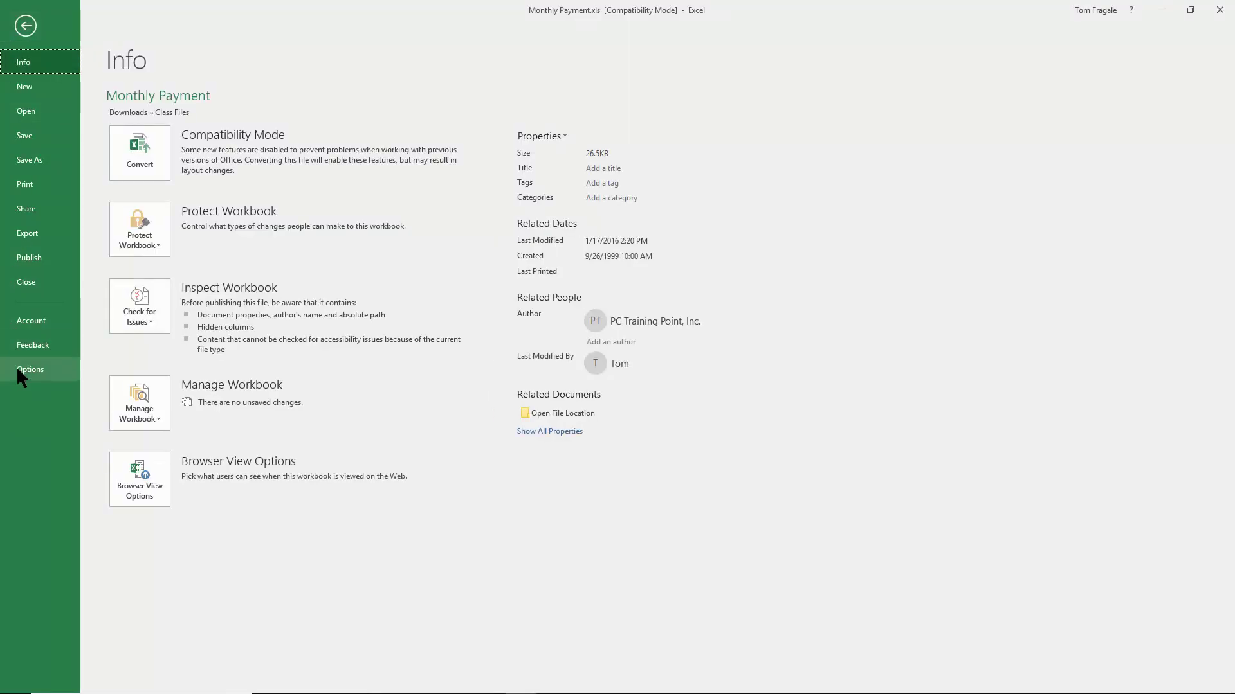
Turn on the Developer tab under Main Tabs in Excel Options' Customize Ribbon.
click(26, 370)
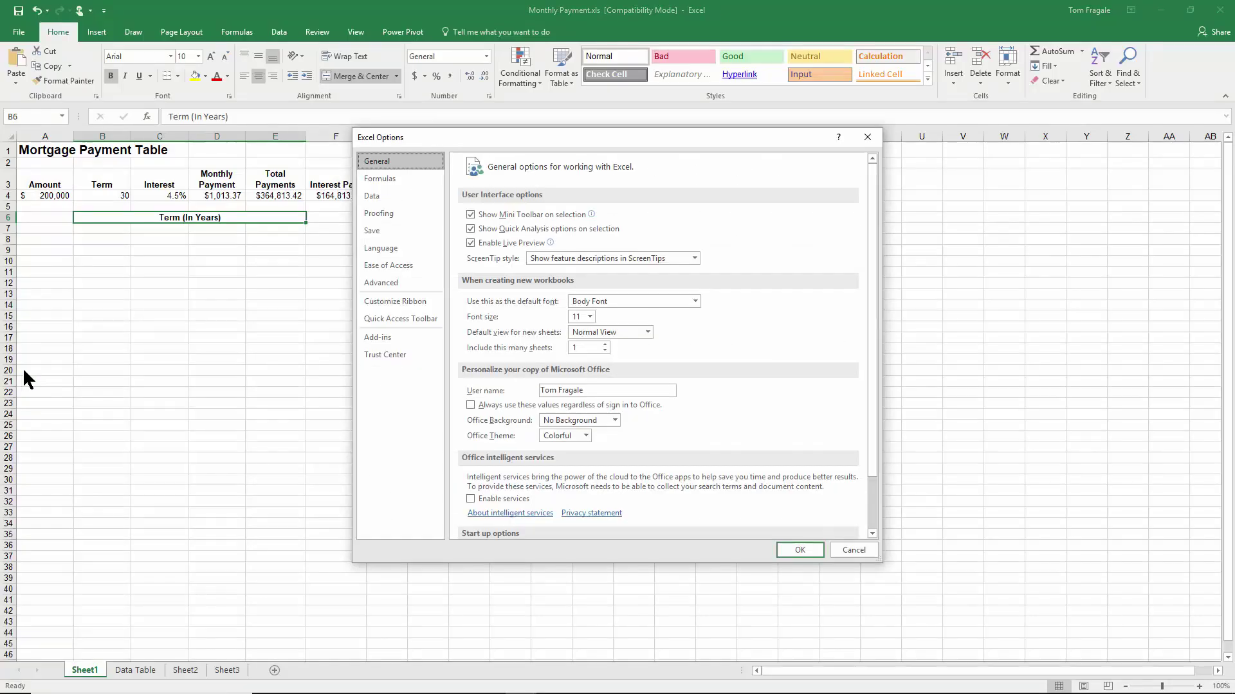
click(403, 302)
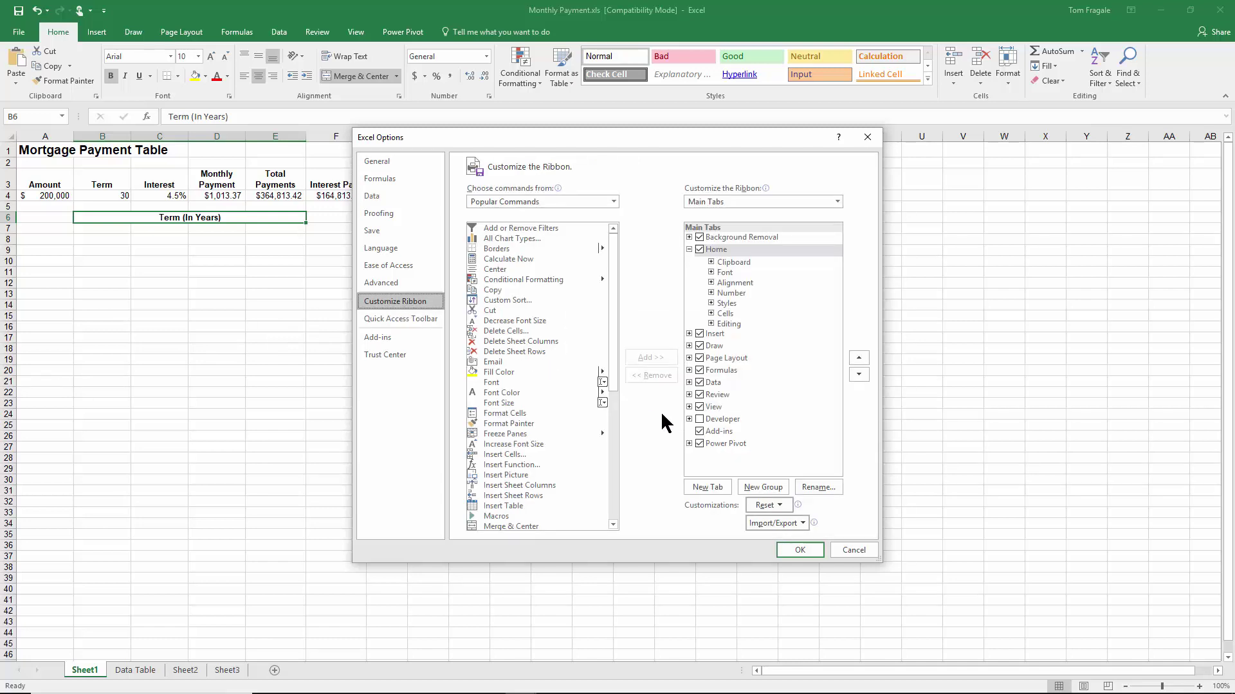
click(705, 420)
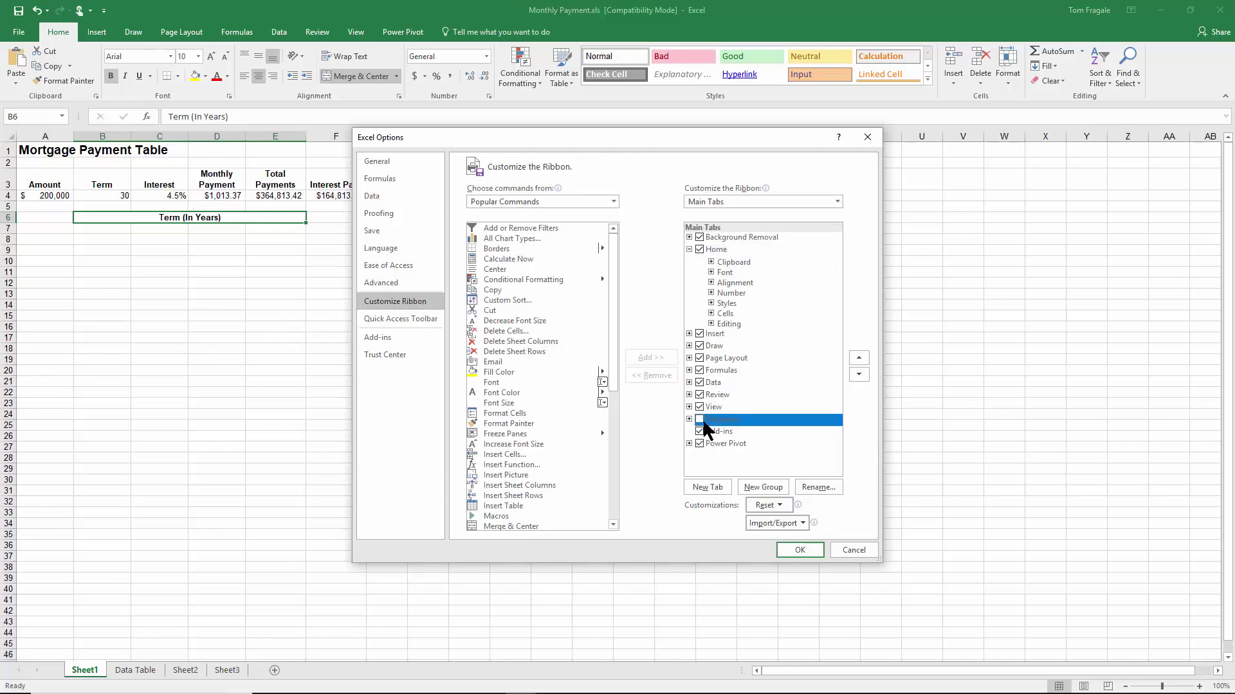
click(699, 420)
click(798, 548)
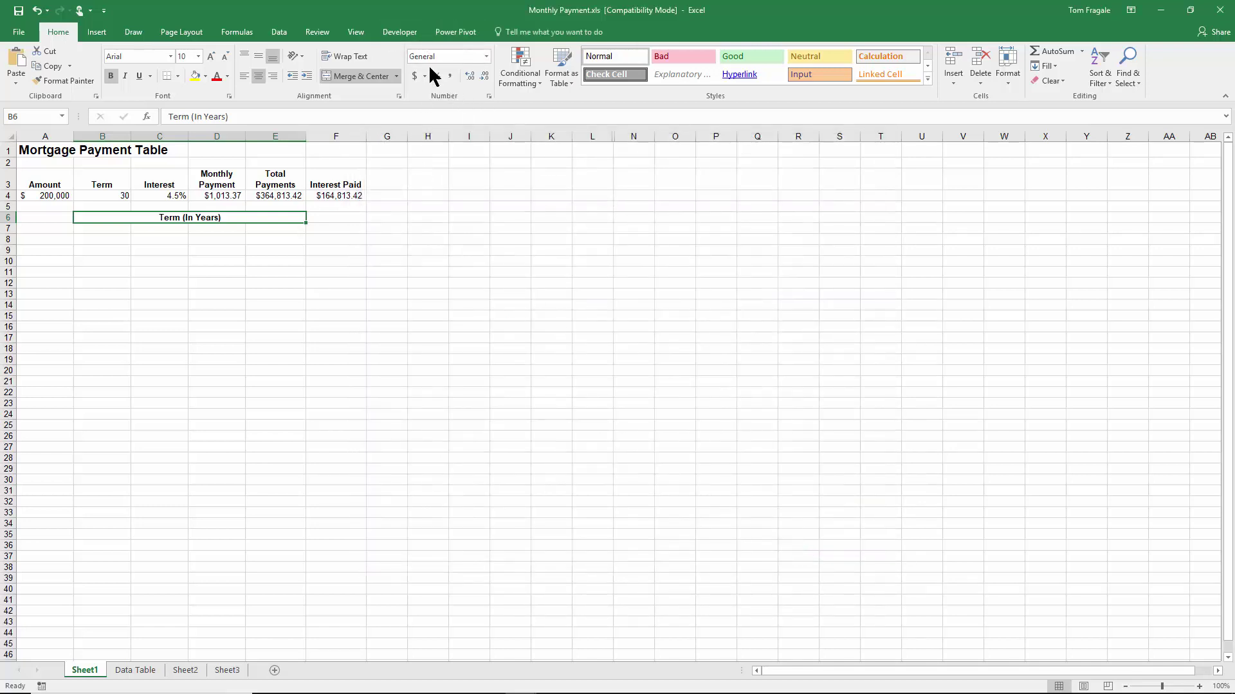
Pick the Spin Button from the Developer tab's Form Controls insert gallery.
click(399, 30)
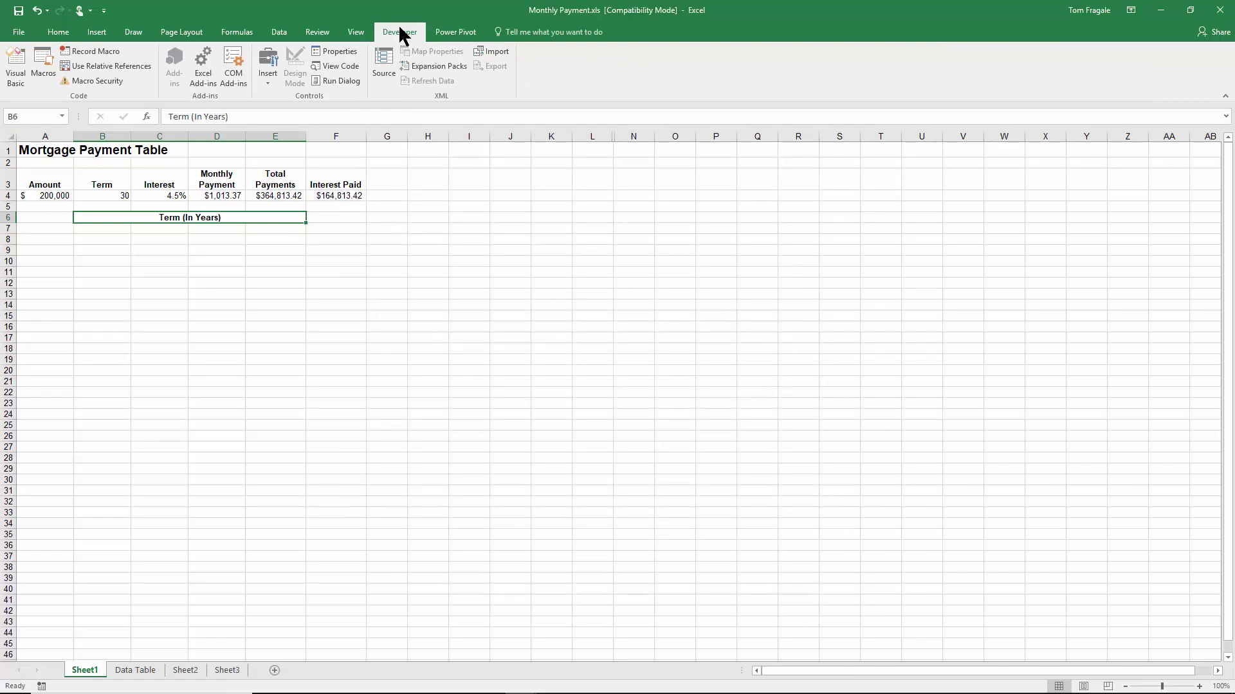
click(261, 84)
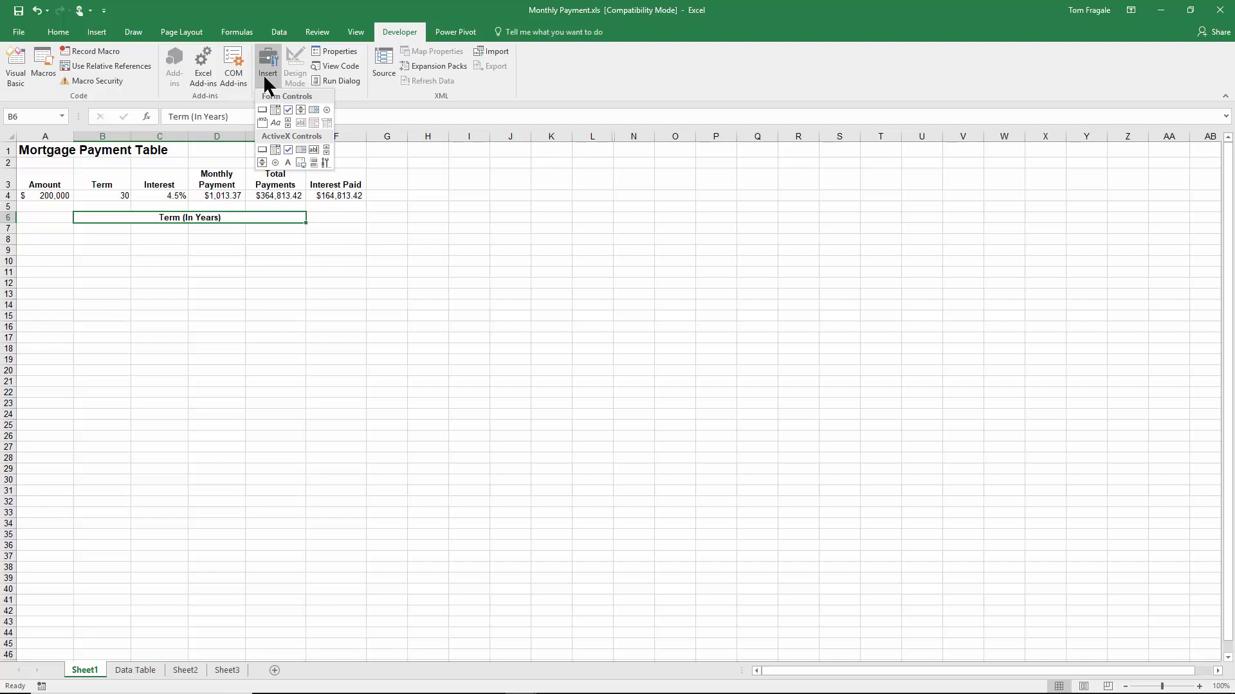
click(302, 107)
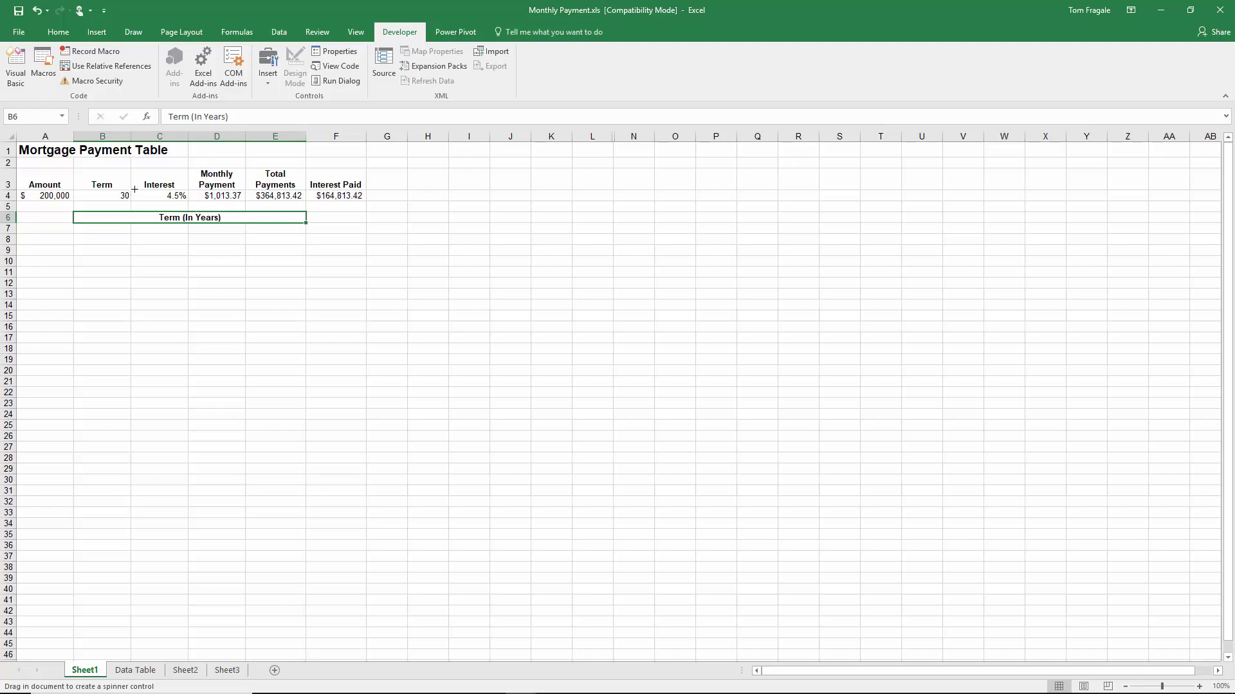
Draw Spinner 1 and resize it small, right beside the Term value of 30 in B4.
drag(134, 189, 196, 251)
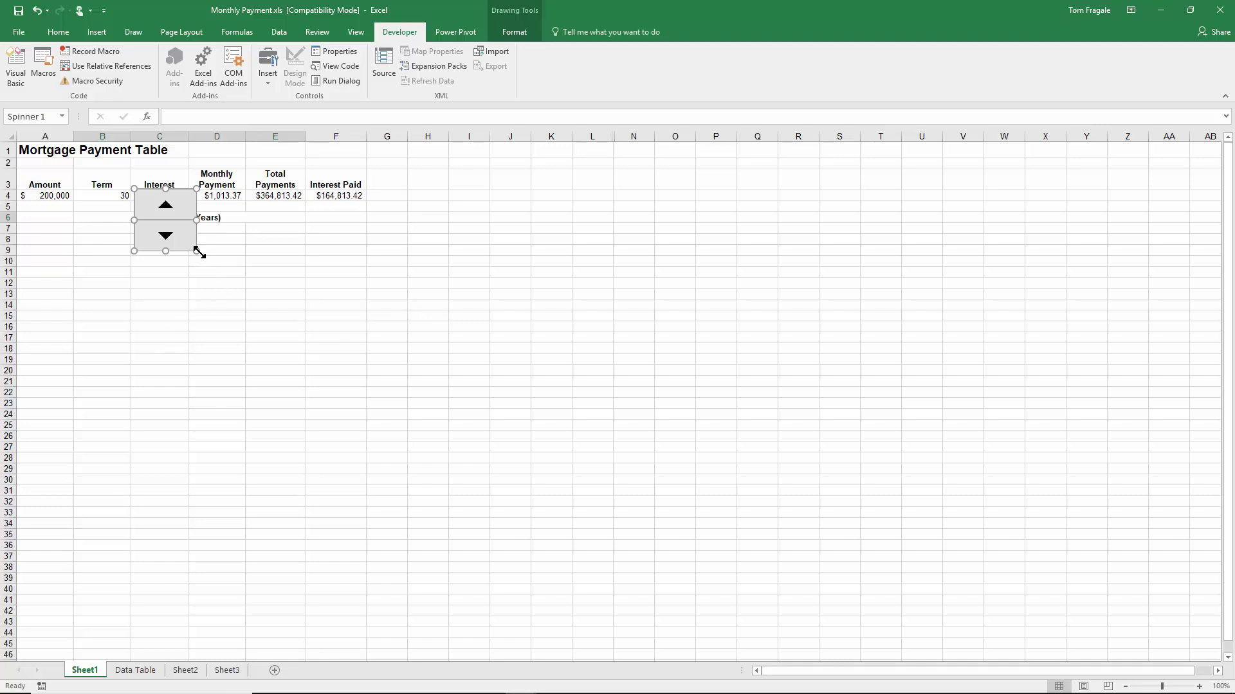
drag(197, 250, 133, 194)
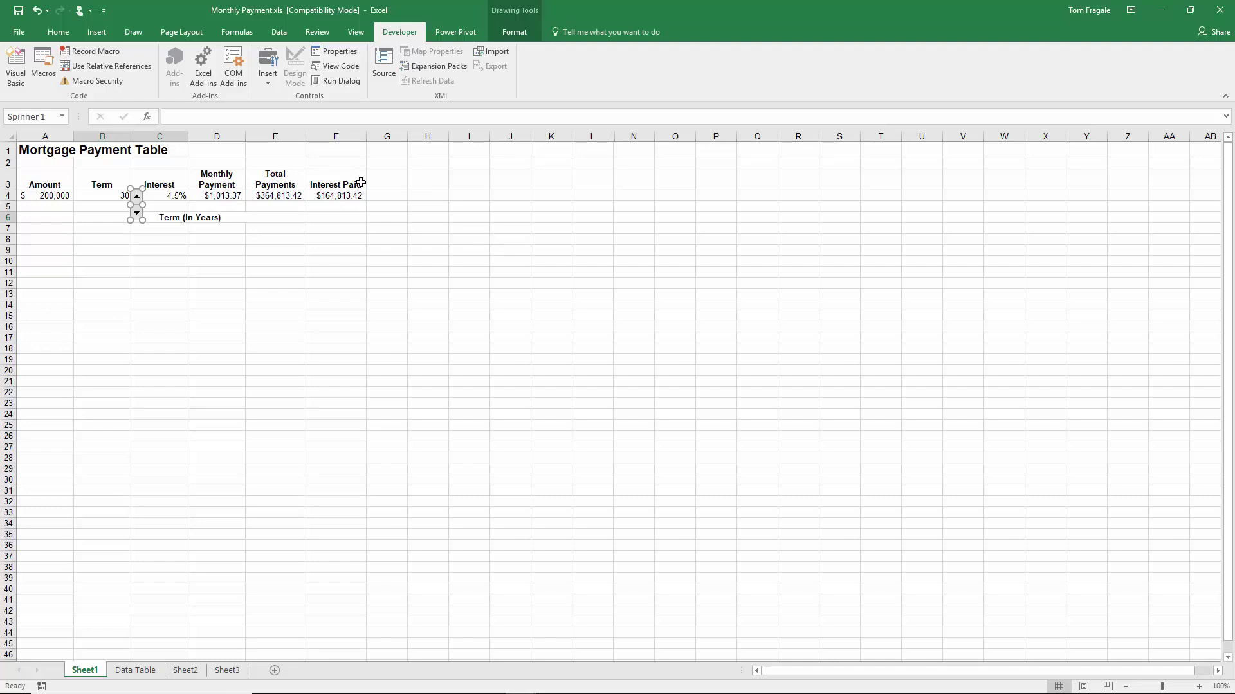
Give Spinner 1 minimum 10, maximum 40, increment 5 and cell link $B$4.
right_click(138, 198)
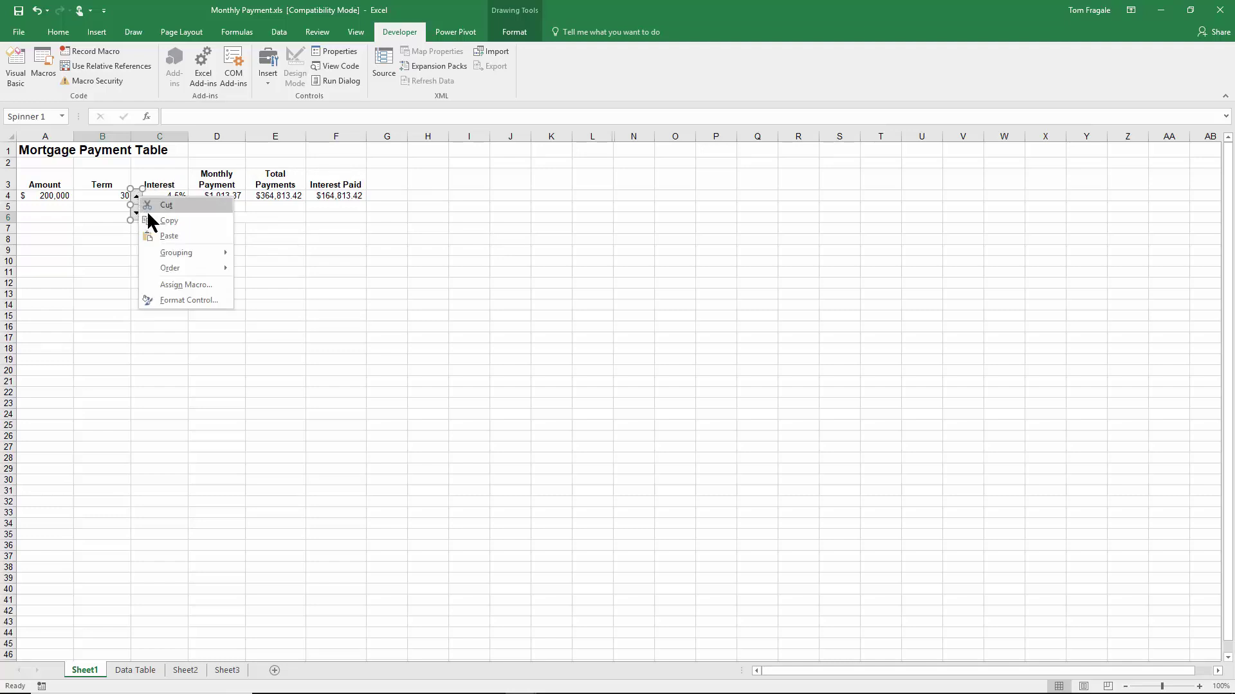
click(185, 301)
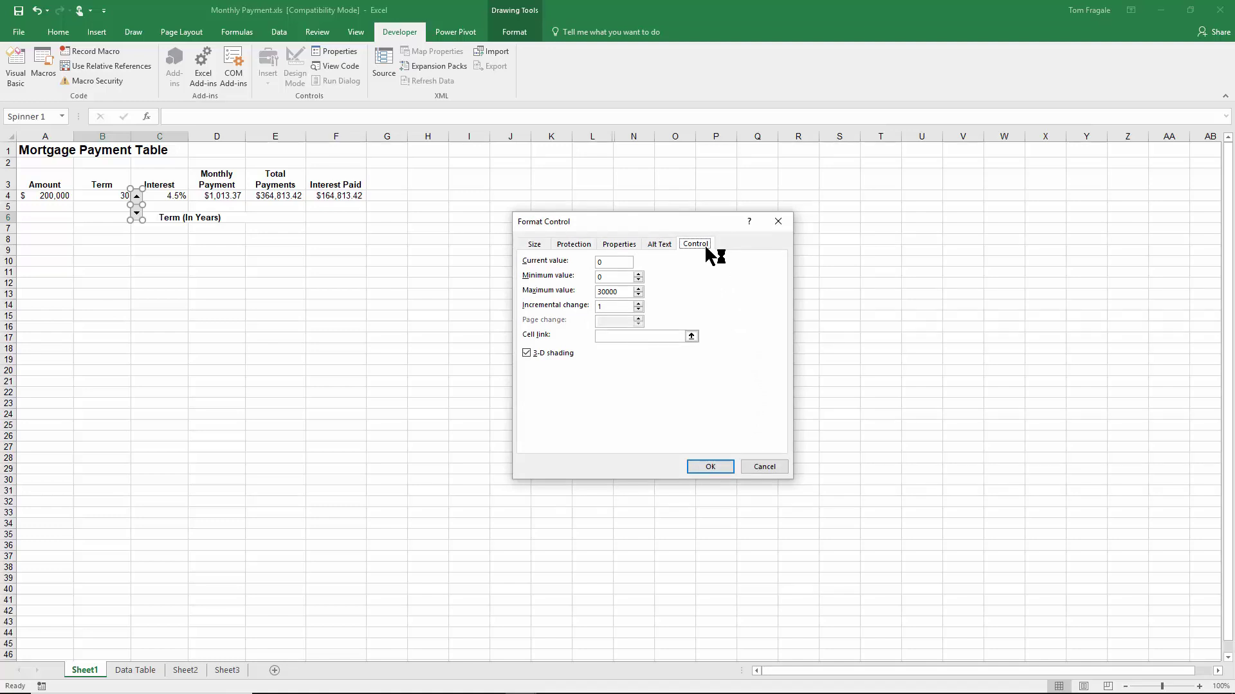
click(616, 277)
text(10)
key(Tab)
text(40)
click(638, 304)
click(638, 304)
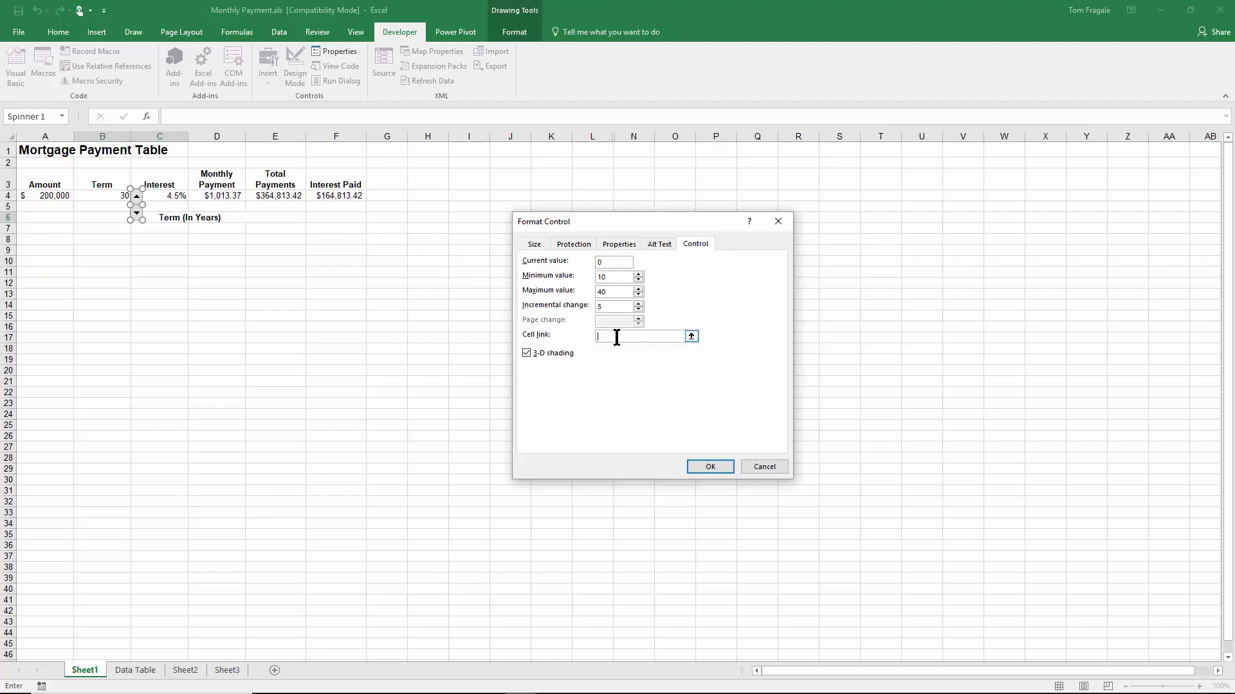
click(93, 196)
click(710, 467)
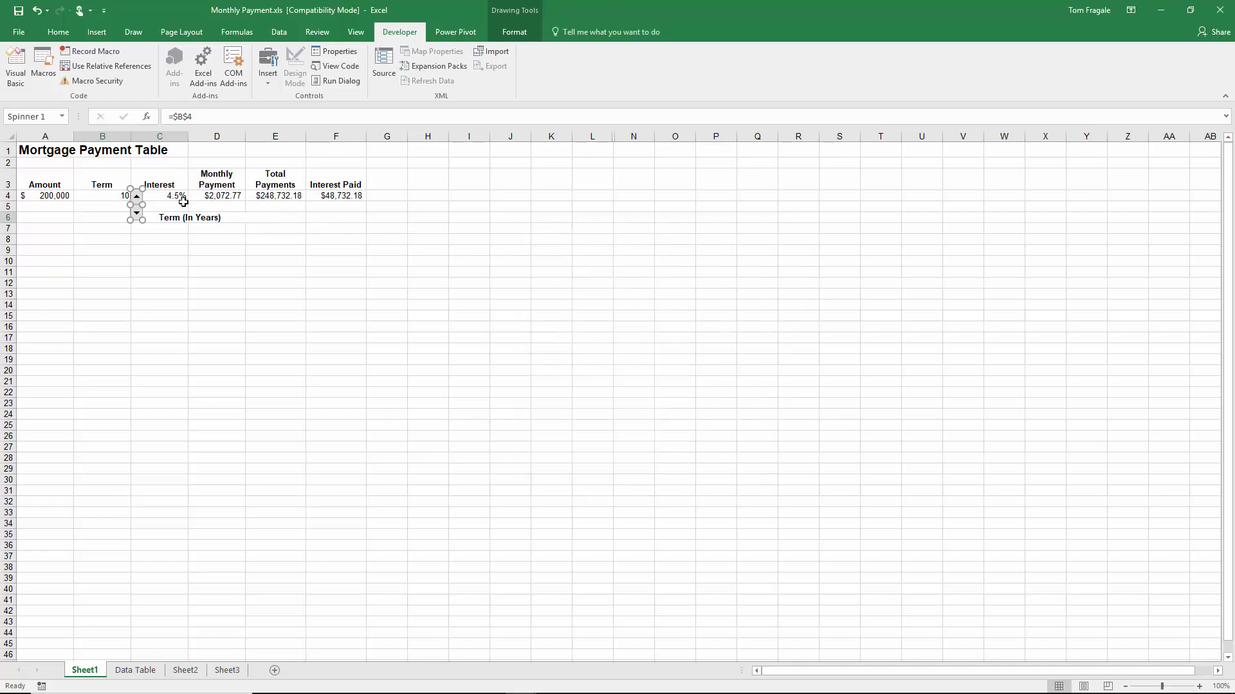
Reopen Spinner 1's Format Control and reconfirm its 10–40, step-5 link to B4.
right_click(136, 210)
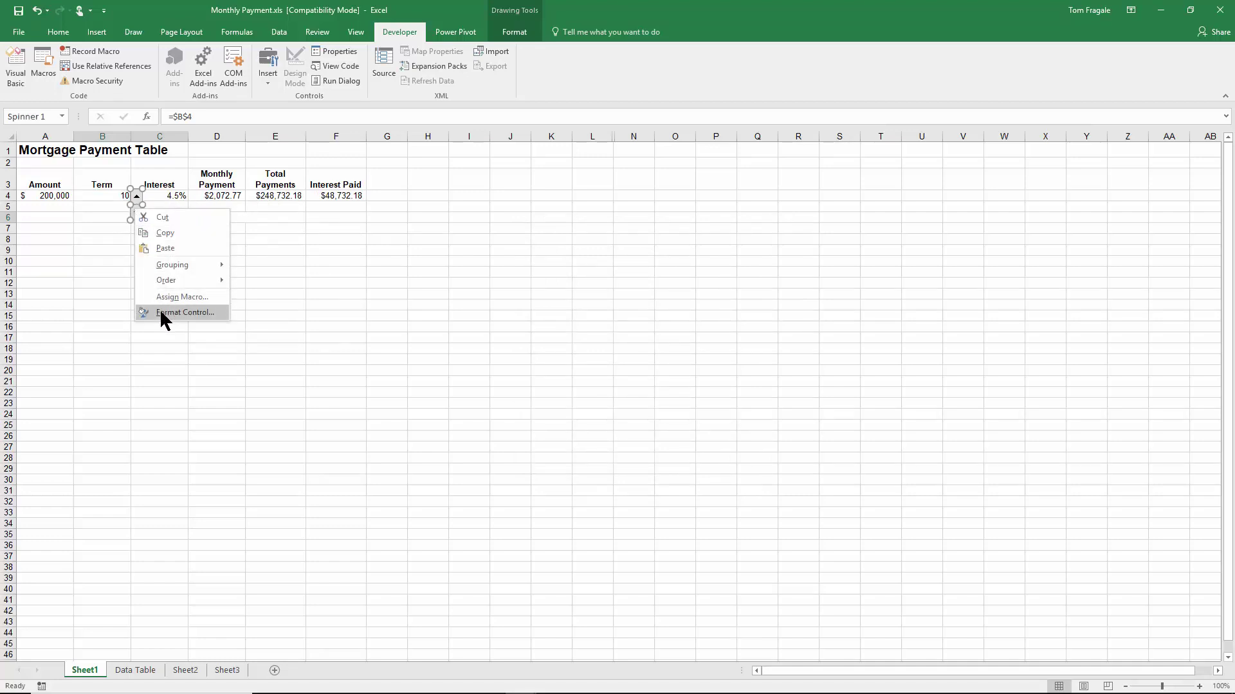
key(Escape)
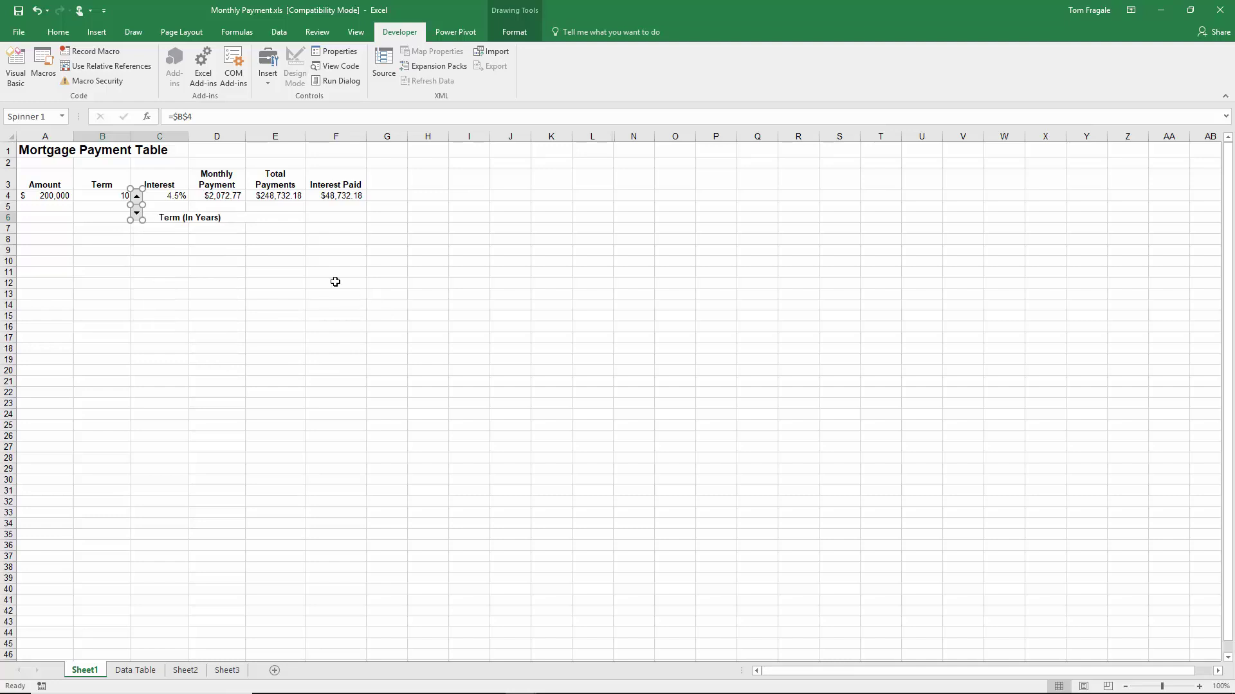
right_click(135, 213)
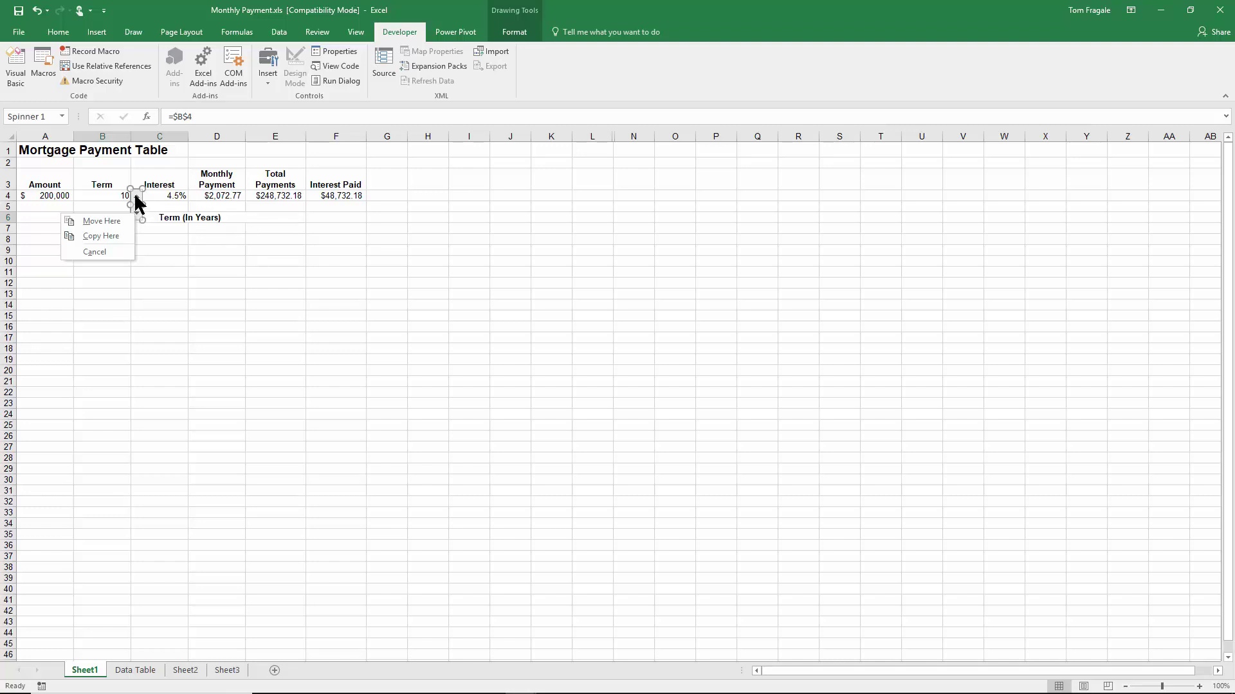
key(Escape)
right_click(135, 195)
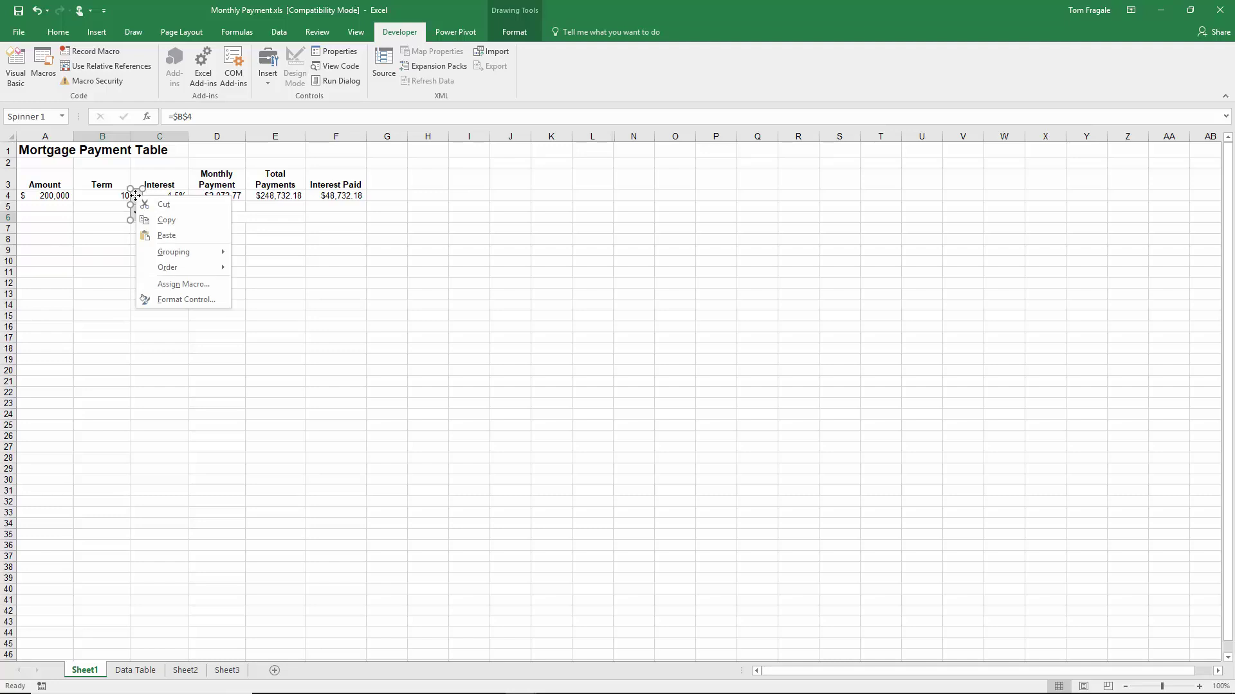
click(193, 301)
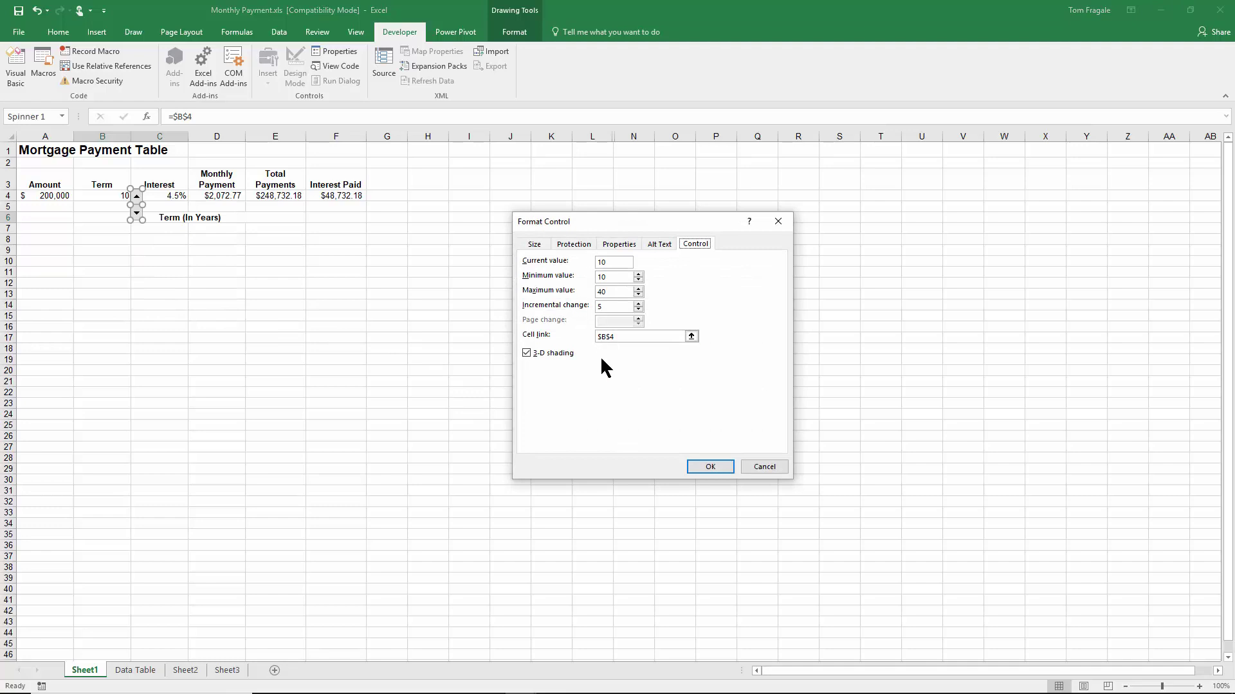
click(705, 468)
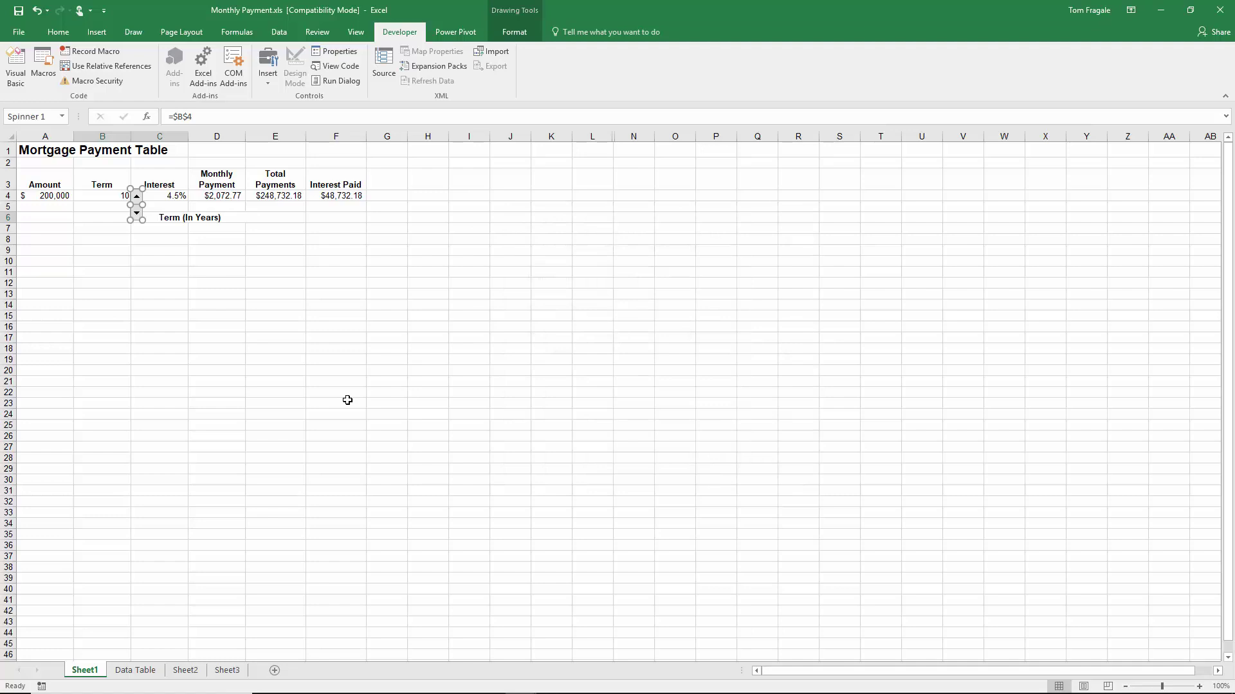
click(166, 290)
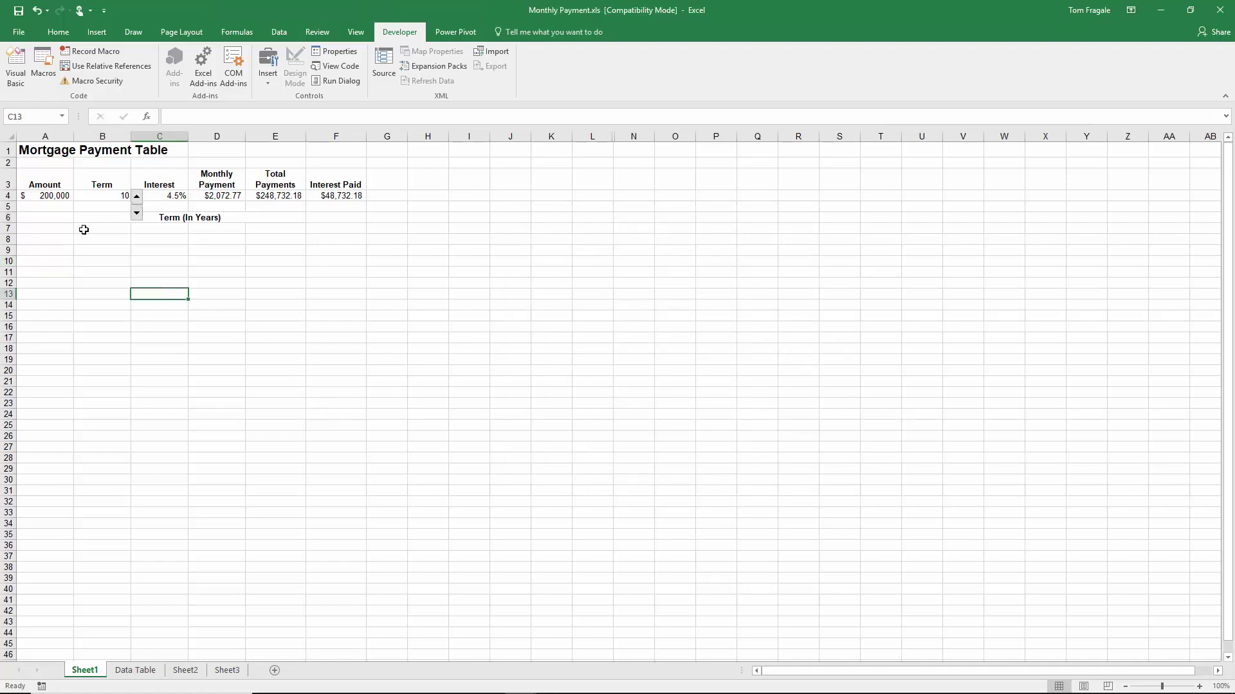
click(137, 197)
click(137, 197)
click(137, 197)
click(221, 196)
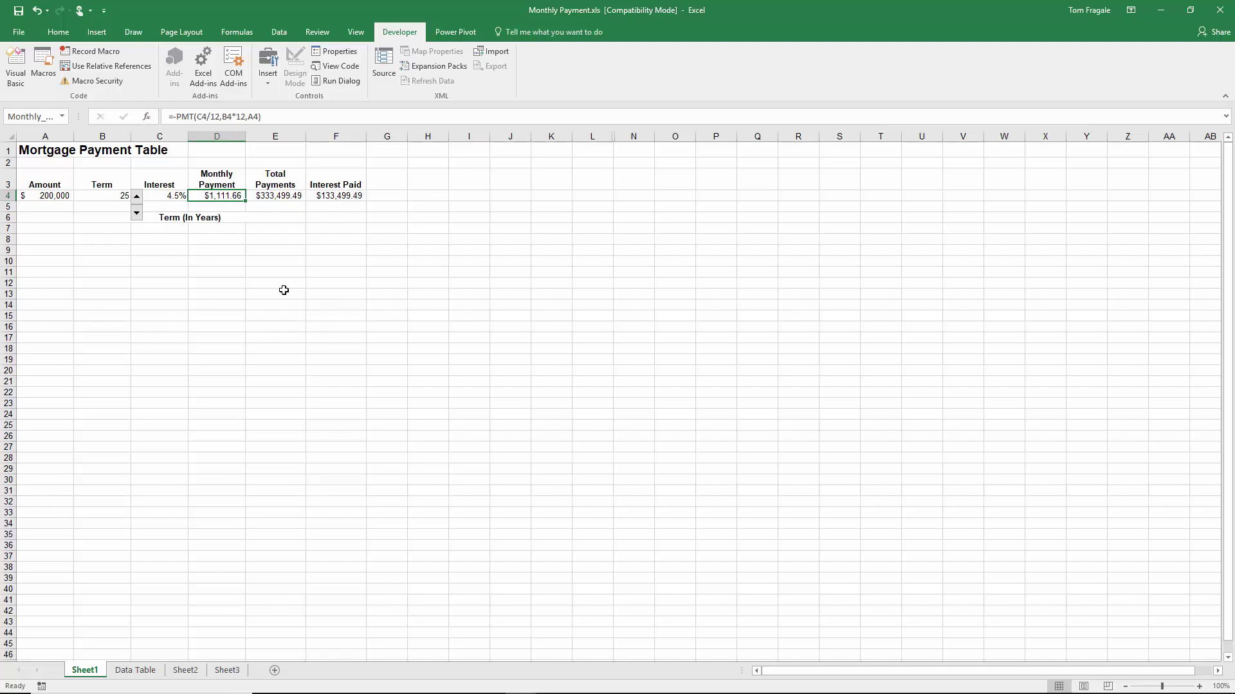
click(282, 290)
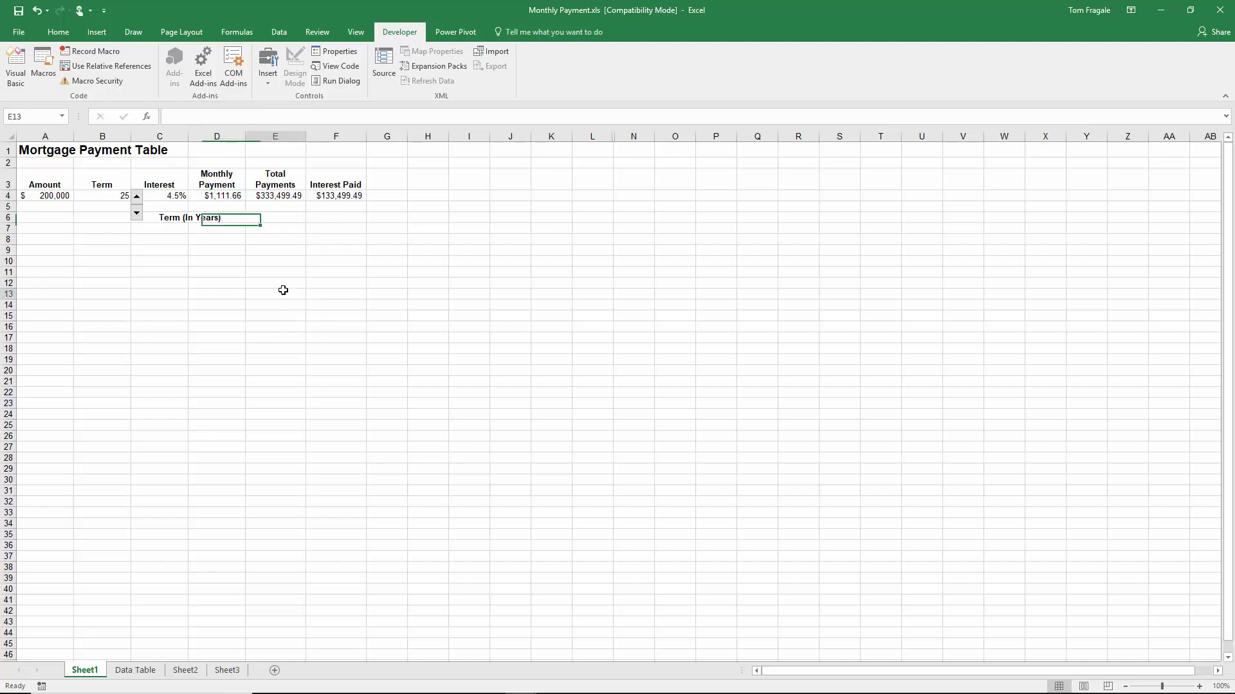
click(136, 202)
click(138, 197)
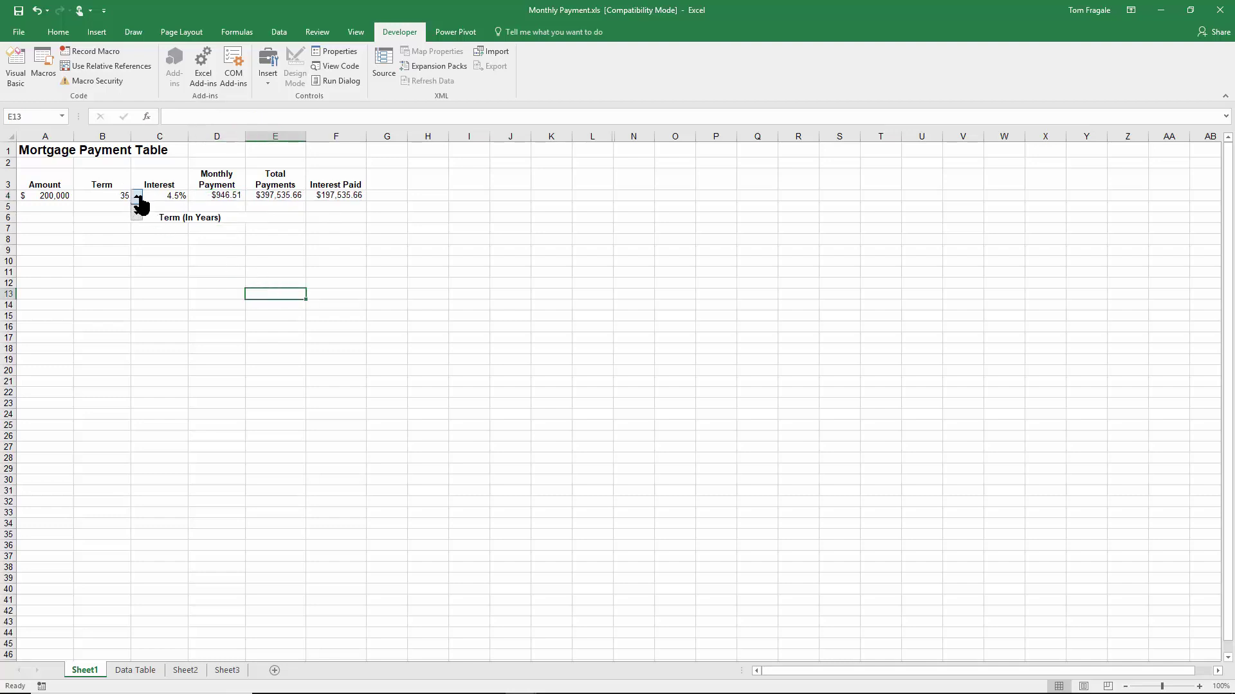
click(138, 197)
click(137, 215)
click(138, 215)
click(138, 215)
click(138, 215)
click(138, 214)
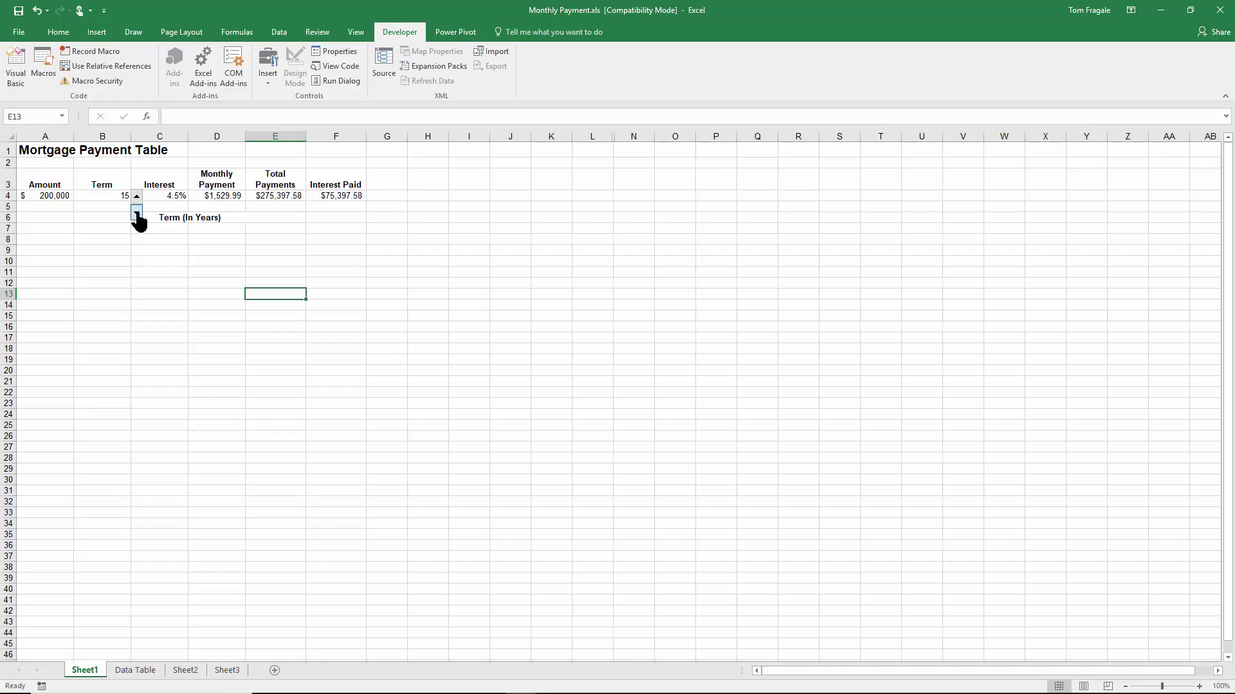
click(138, 215)
click(394, 323)
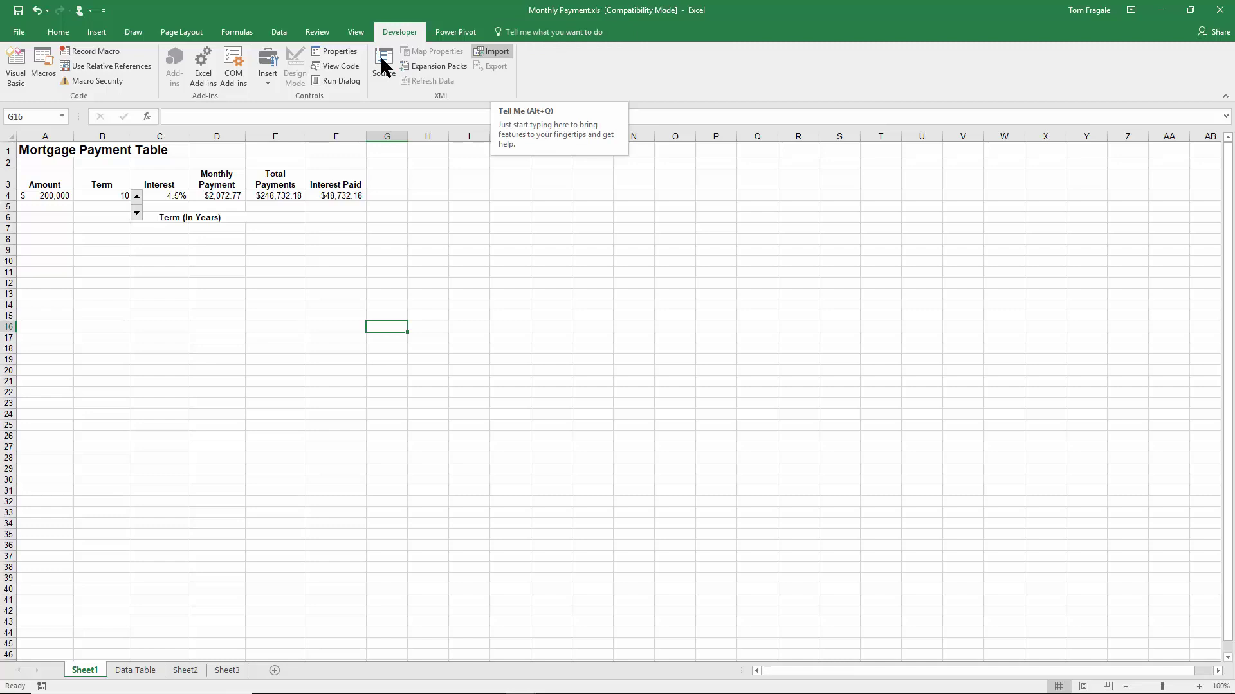
Draw a second spin button, Spinner 2, below the Term (In Years) caption.
click(265, 71)
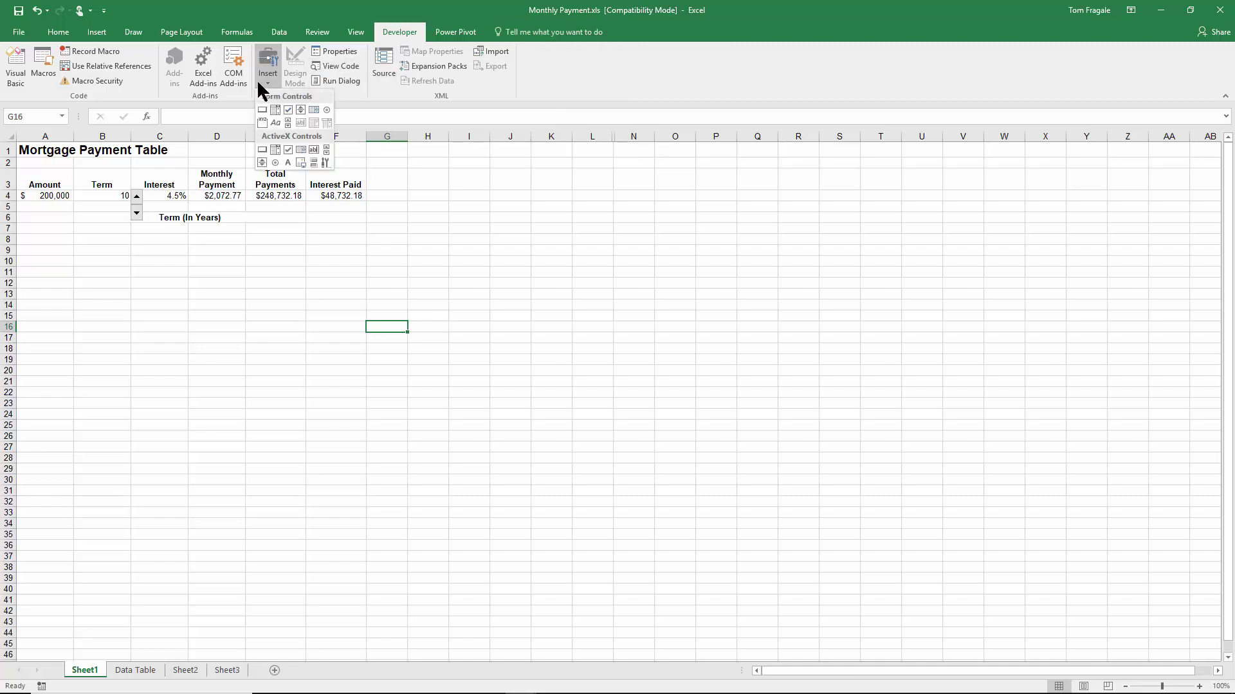
click(300, 110)
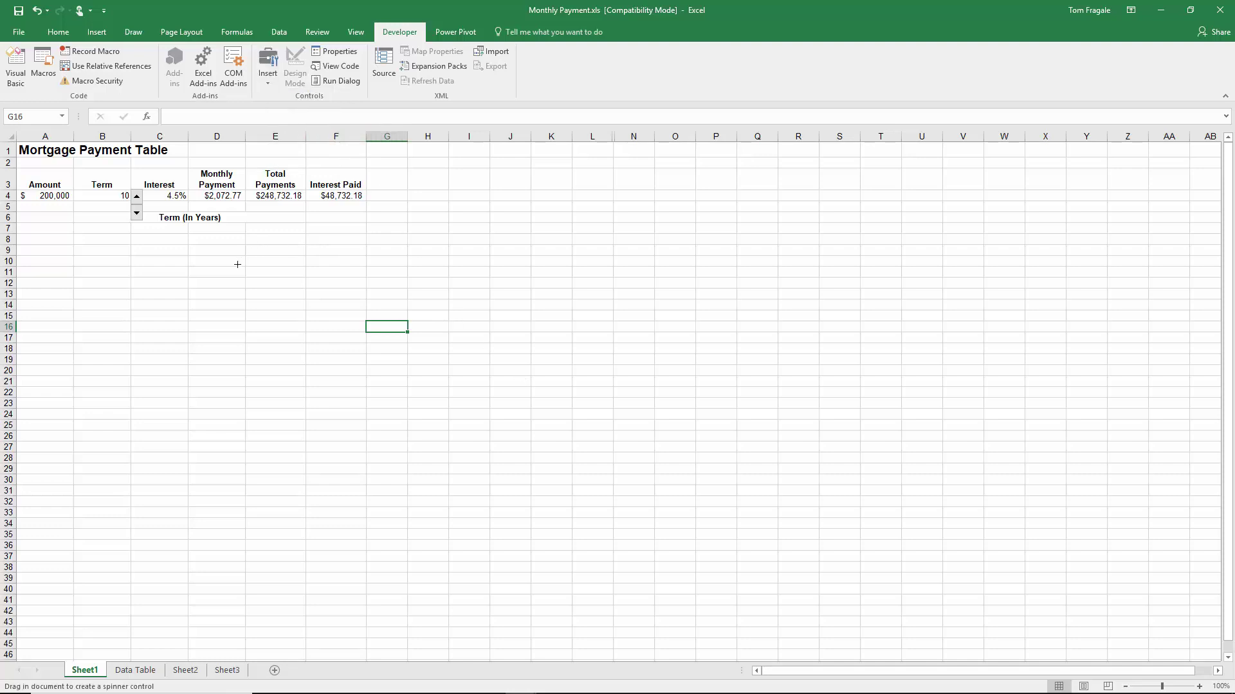
mouse_move(238, 264)
mouse_down()
mouse_move(515, 268)
mouse_move(300, 326)
mouse_move(223, 270)
mouse_move(126, 245)
mouse_move(138, 243)
mouse_up()
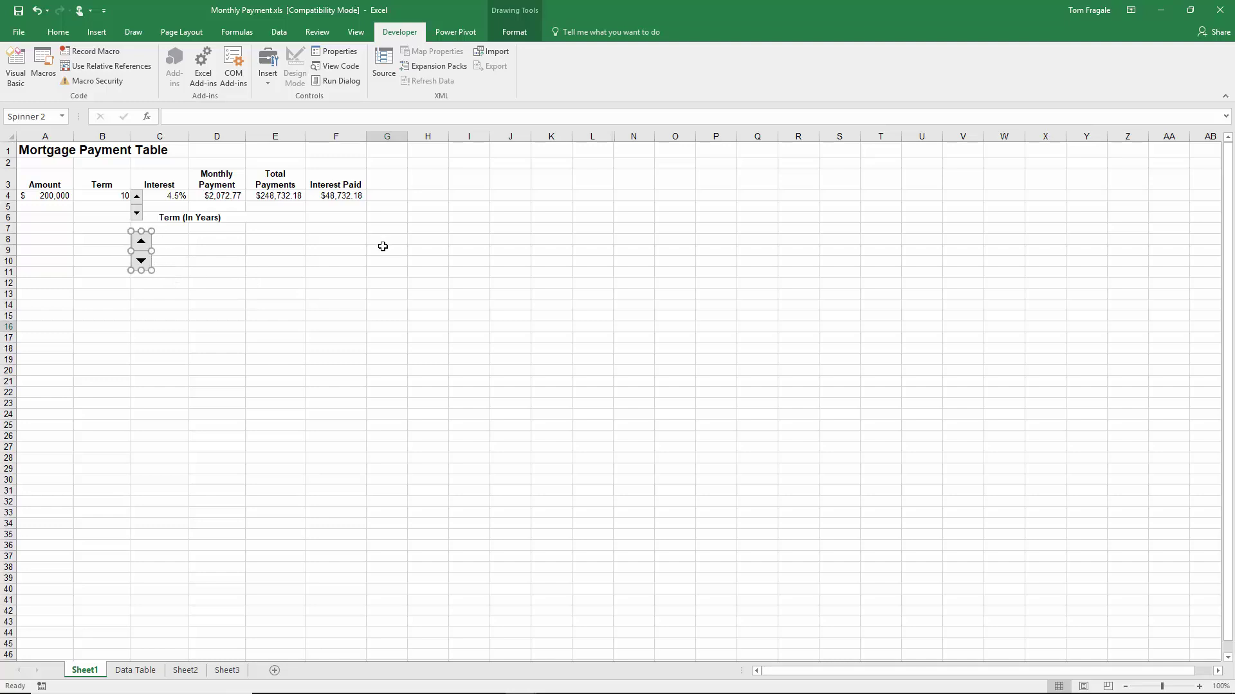
Give Spinner 2 minimum 10, maximum 50, increment 10 and cell link B4.
right_click(140, 242)
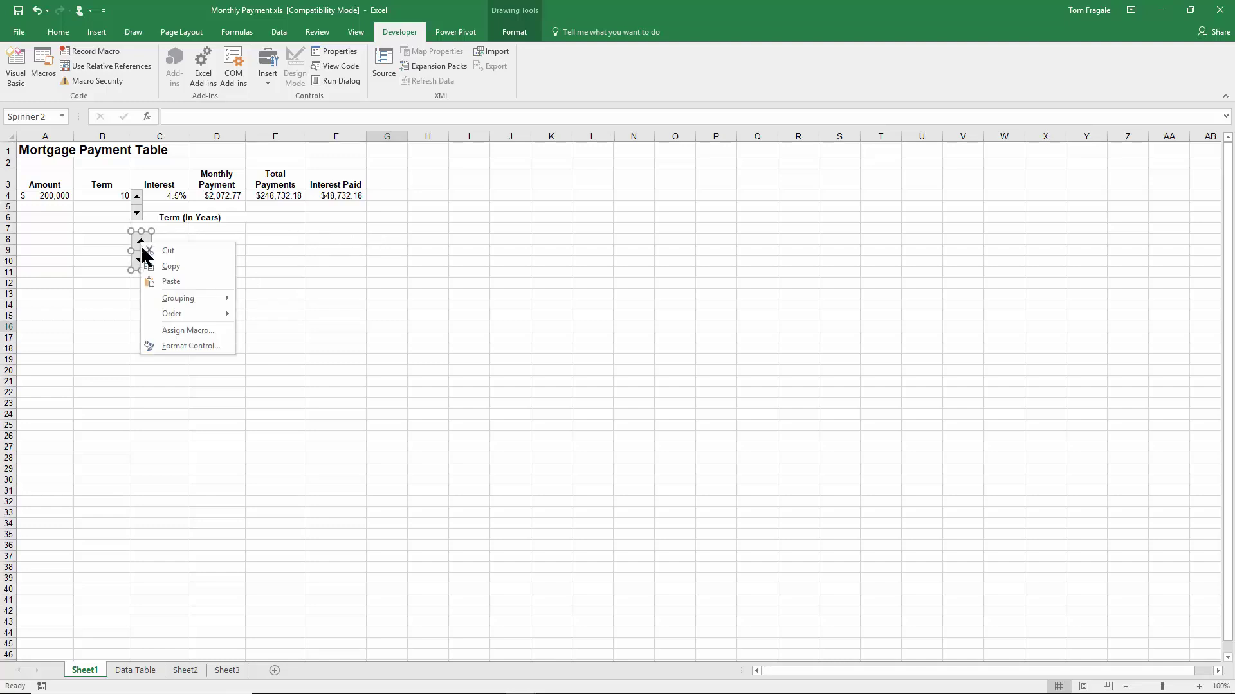
click(162, 344)
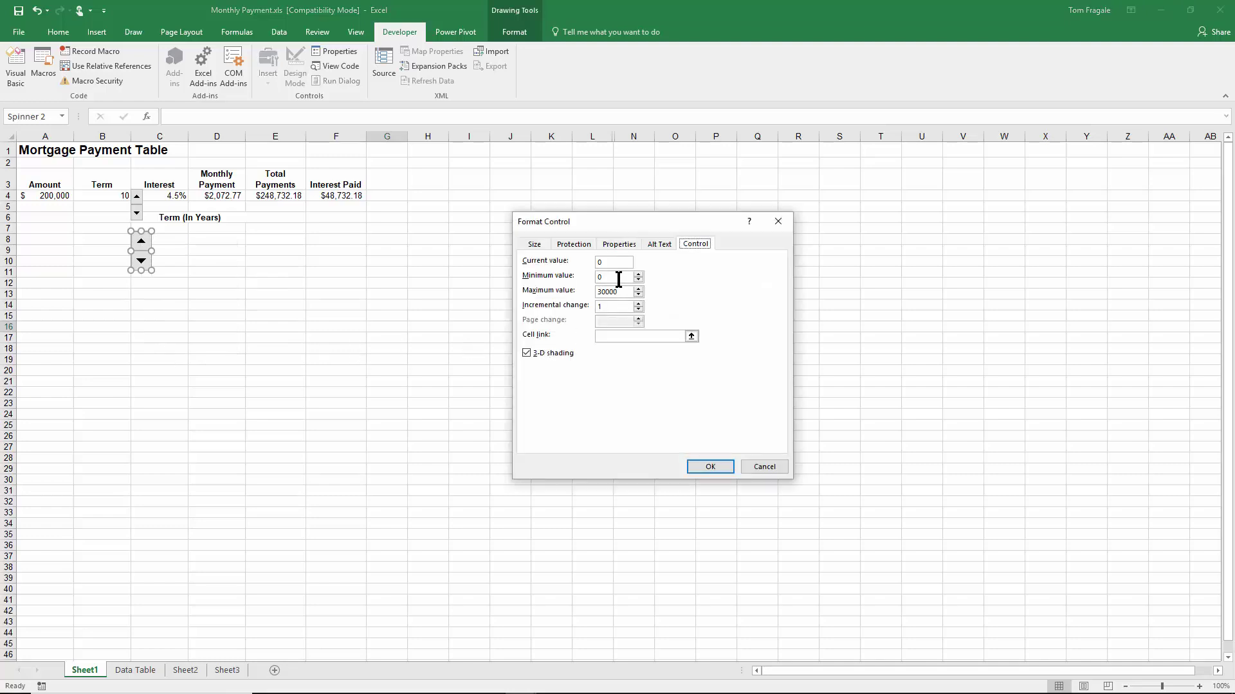
click(618, 278)
text(10)
key(Tab)
text(50)
key(Tab)
text(10)
click(608, 337)
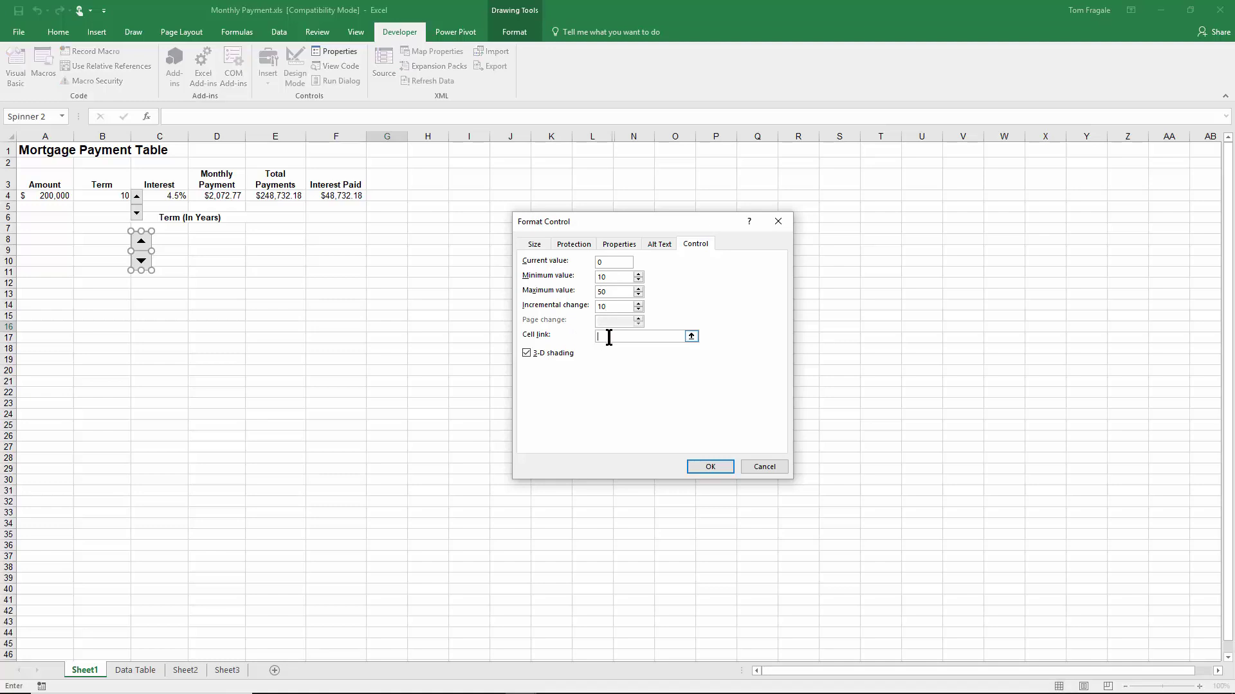
text(b4)
click(709, 467)
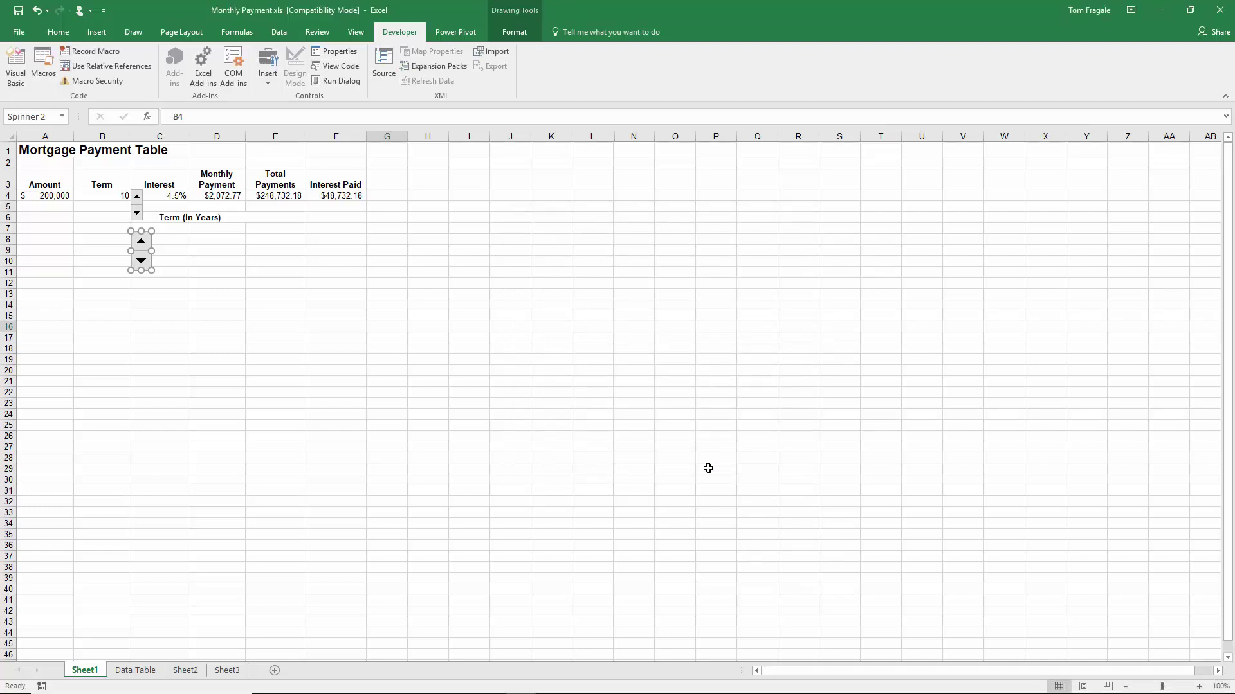
click(336, 337)
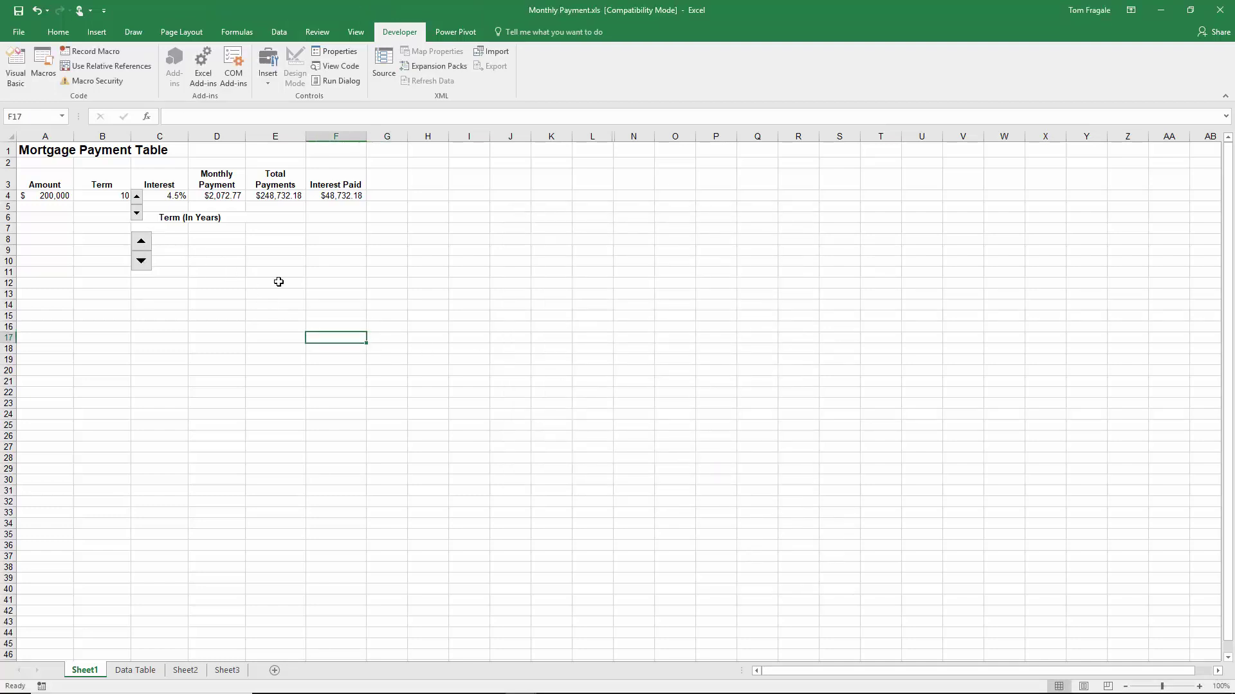
click(562, 336)
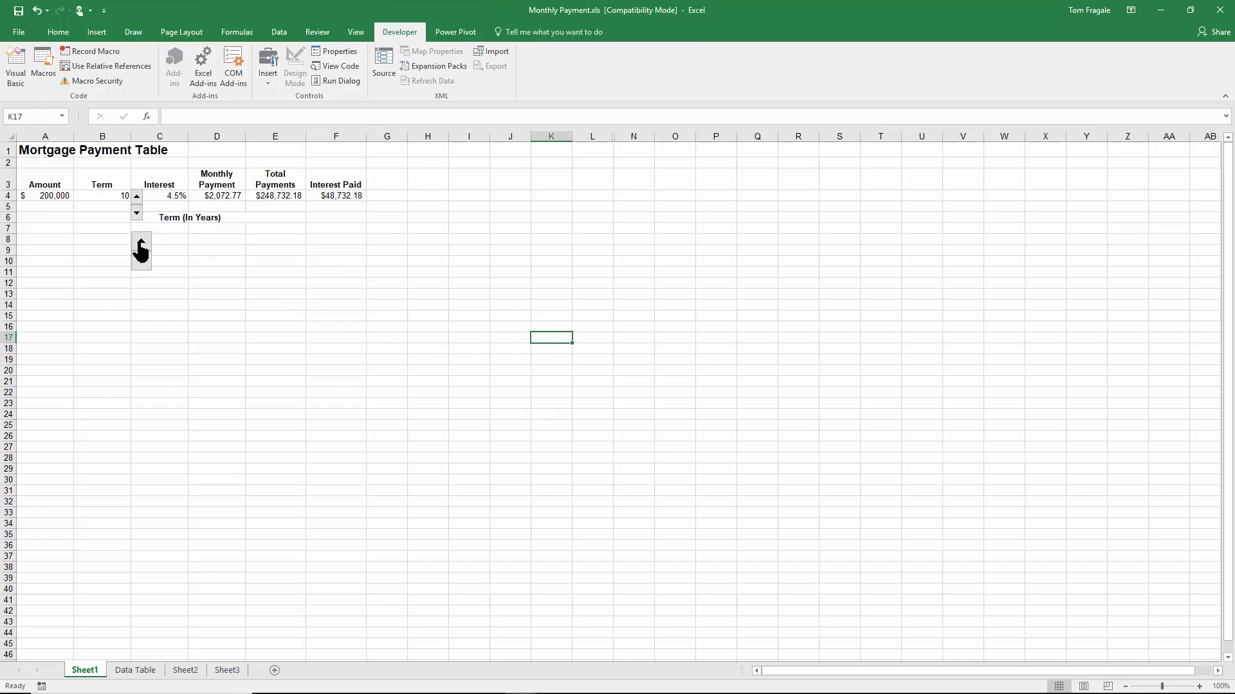
click(141, 242)
click(142, 244)
click(143, 245)
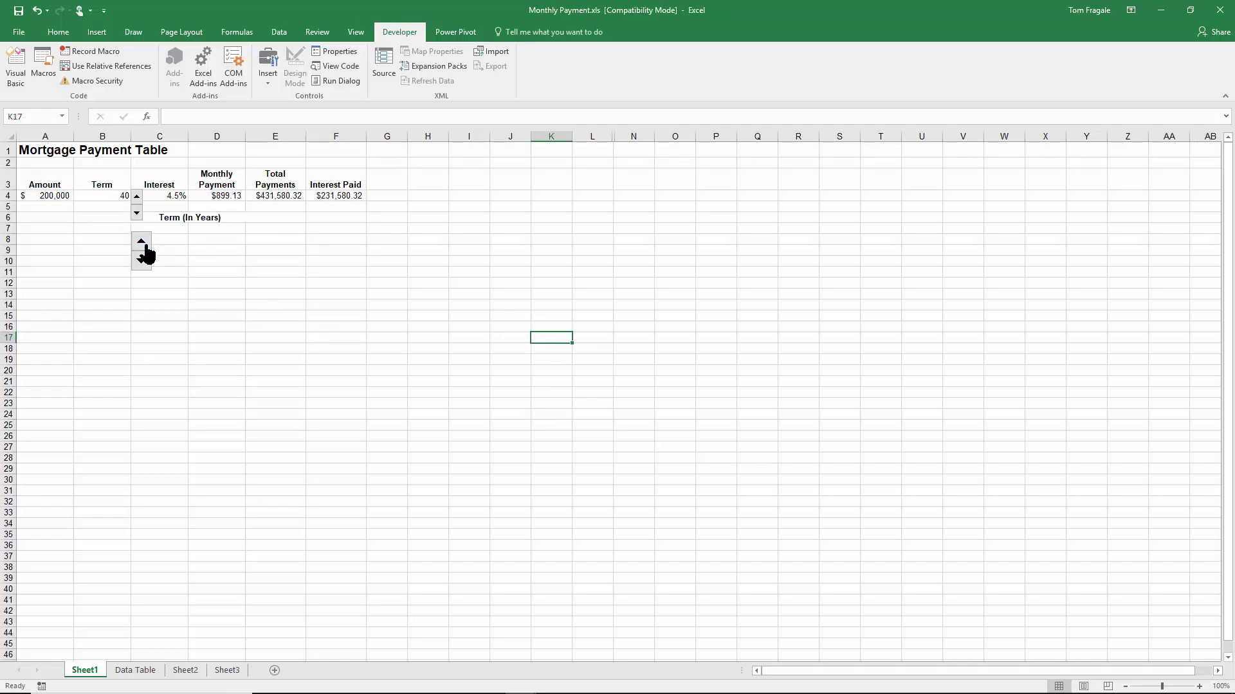
click(142, 245)
click(144, 262)
click(144, 263)
click(142, 262)
click(143, 262)
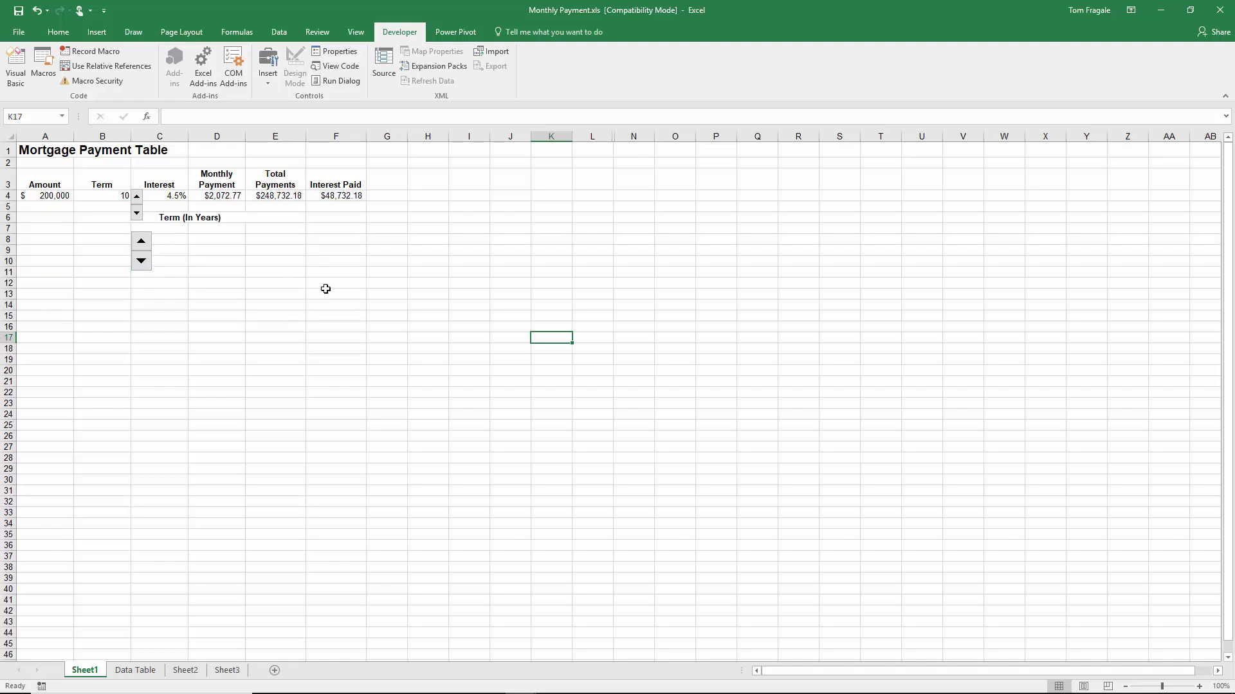